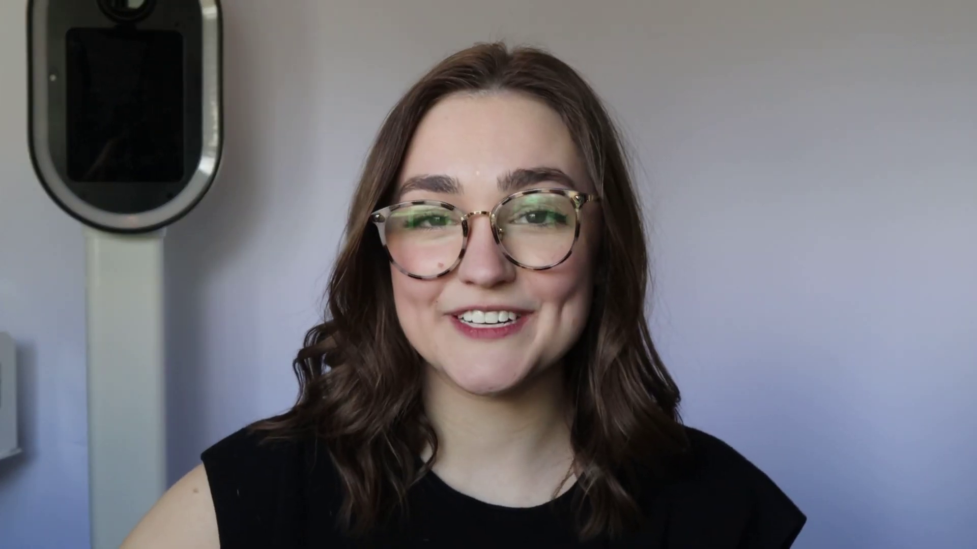
Check the Guac size list, then start a blank 2048 × 2732 px custom-size Canva design
scroll(864, 194, "down", 10)
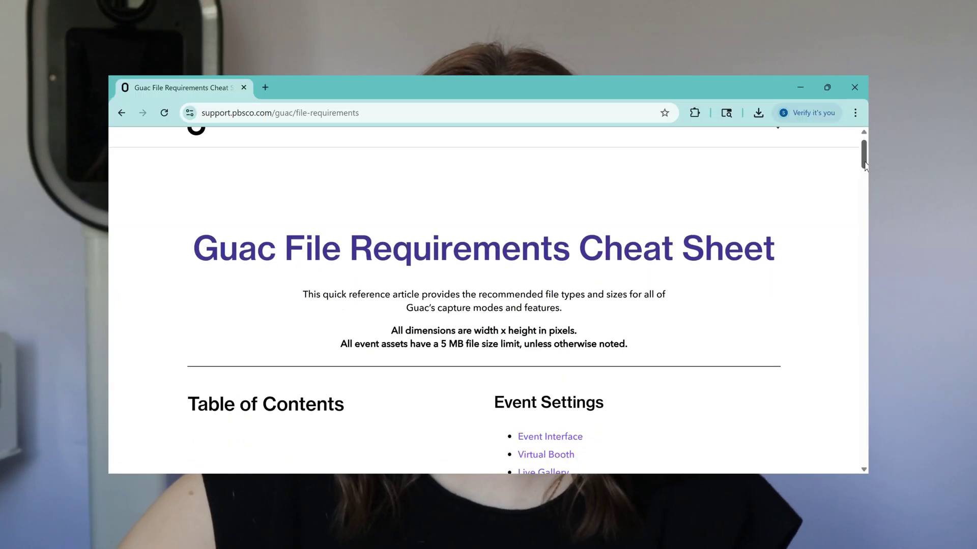
left_click_drag(866, 195, 865, 206)
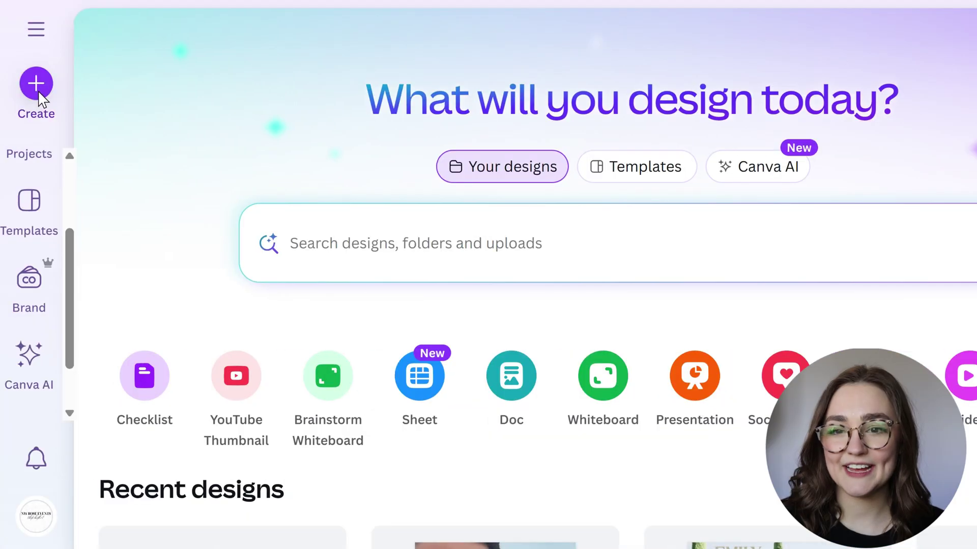
left_click(36, 90)
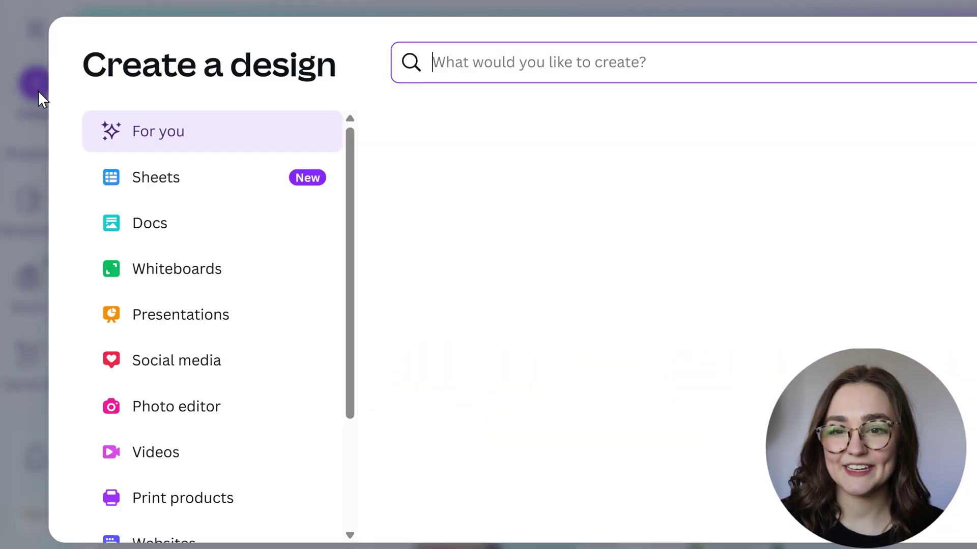
scroll(171, 435, "down", 3)
left_click(170, 430)
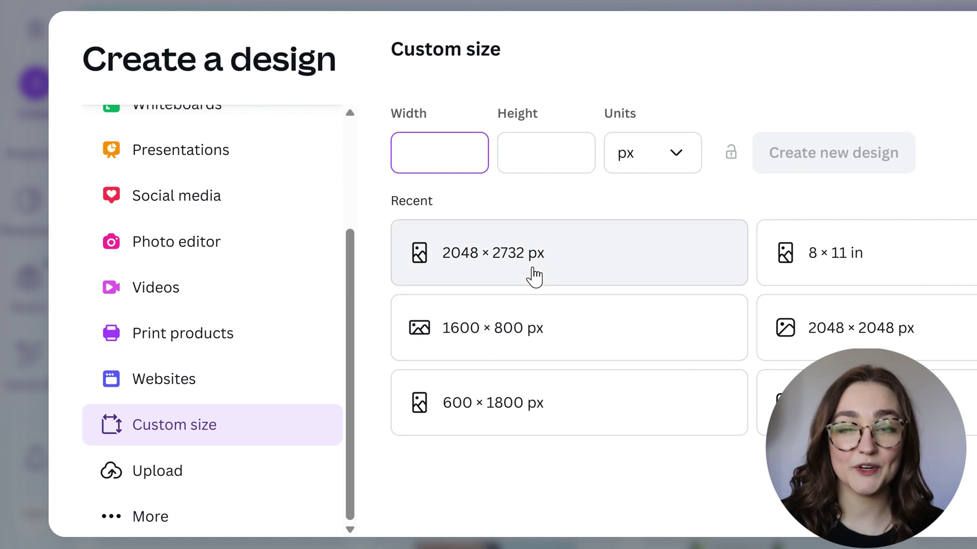
left_click(551, 268)
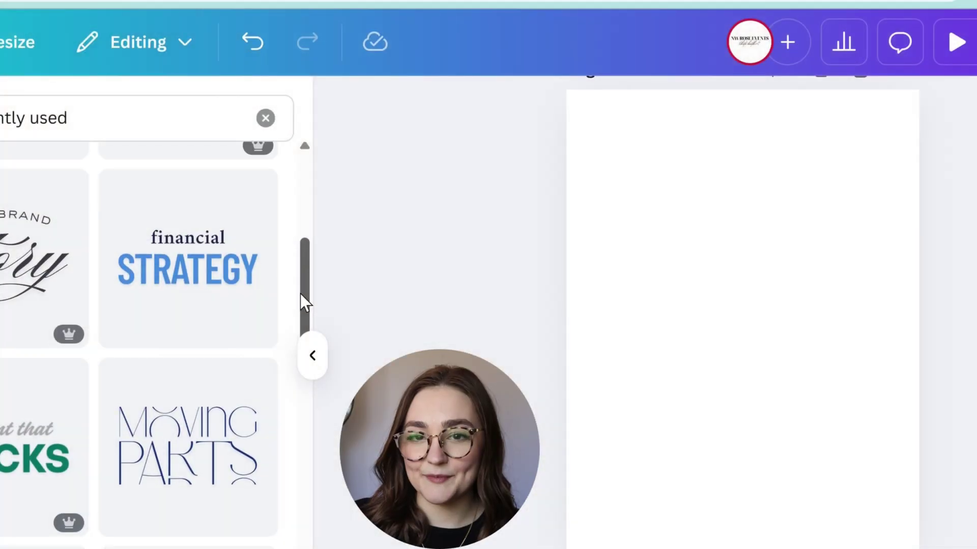
Add the Spring Collection text template to the page and select only its word Spring
left_click_drag(300, 294, 301, 504)
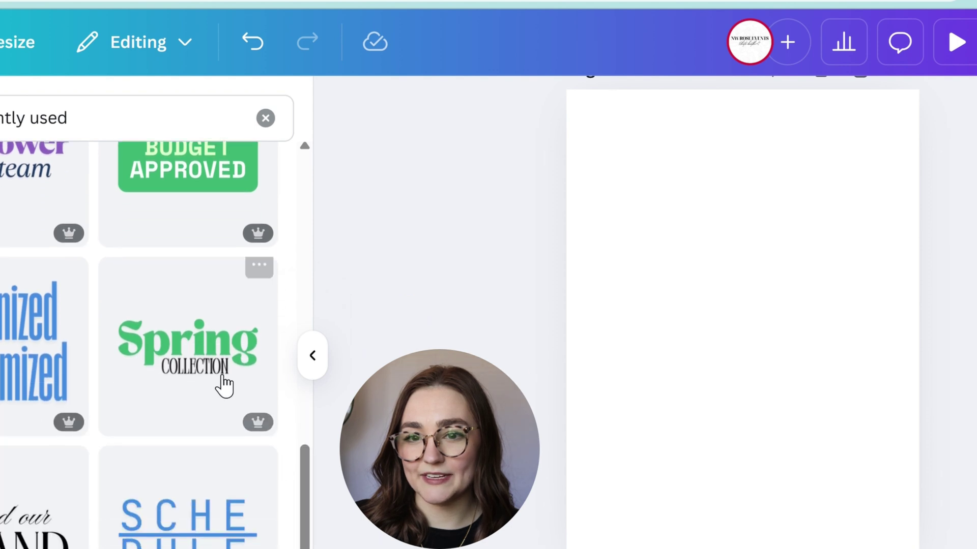
left_click(203, 353)
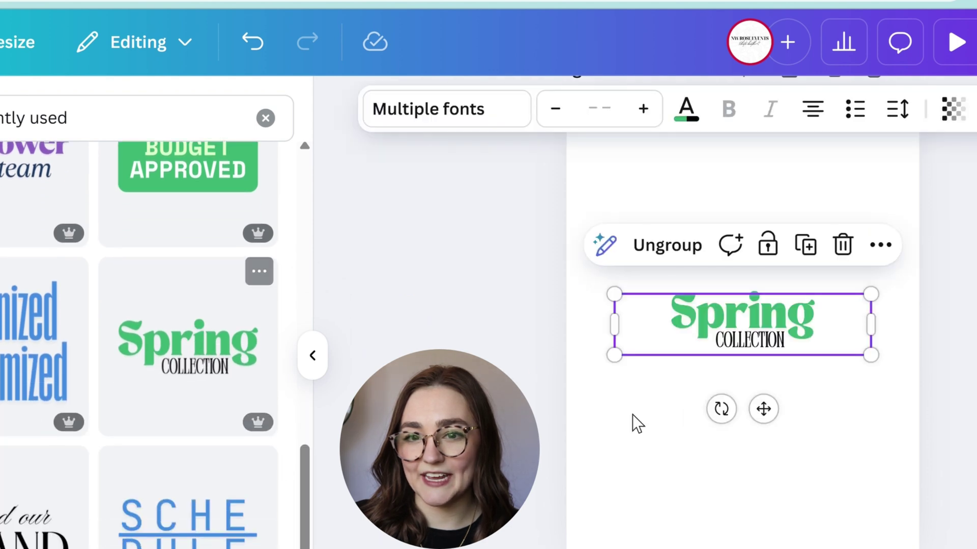
left_click(915, 477)
left_click(309, 358)
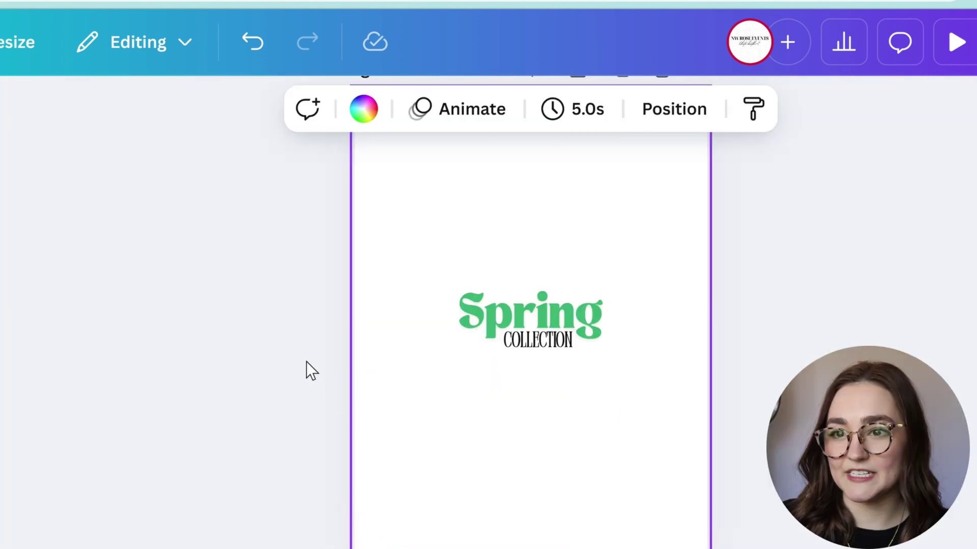
left_click(603, 315)
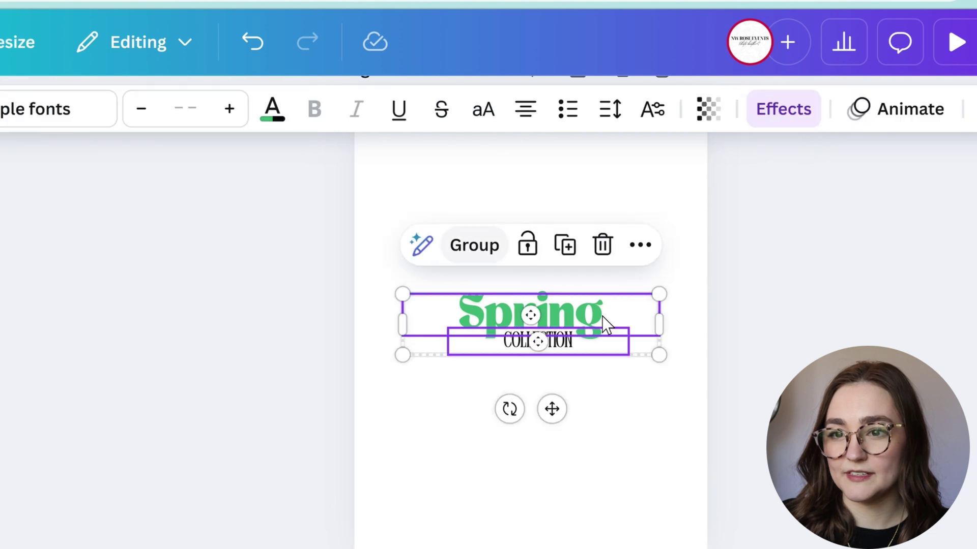
left_click(621, 323)
left_click(610, 310)
Delete Spring, replace COLLECTION with the couple's names, and move that line to the top
key("Delete")
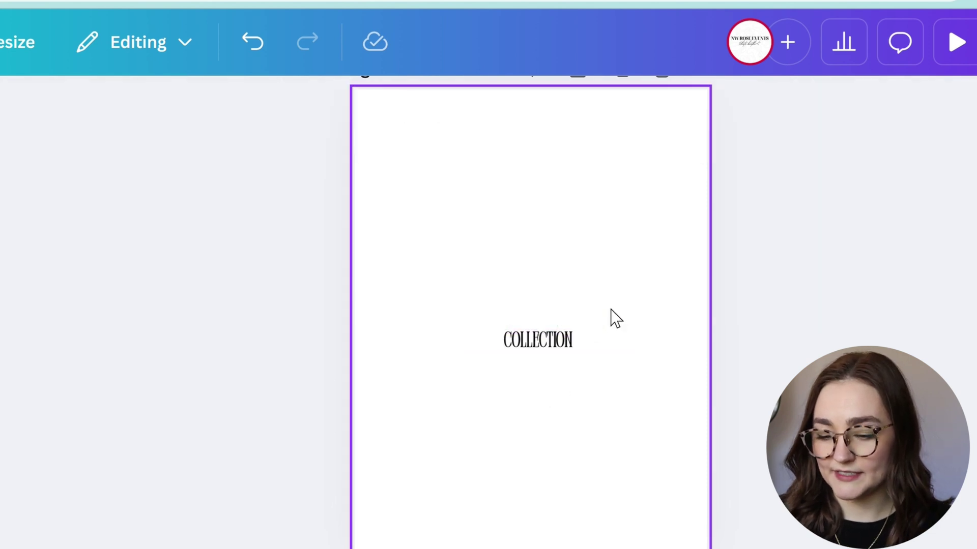
left_click(617, 353)
double_click(564, 330)
type("M")
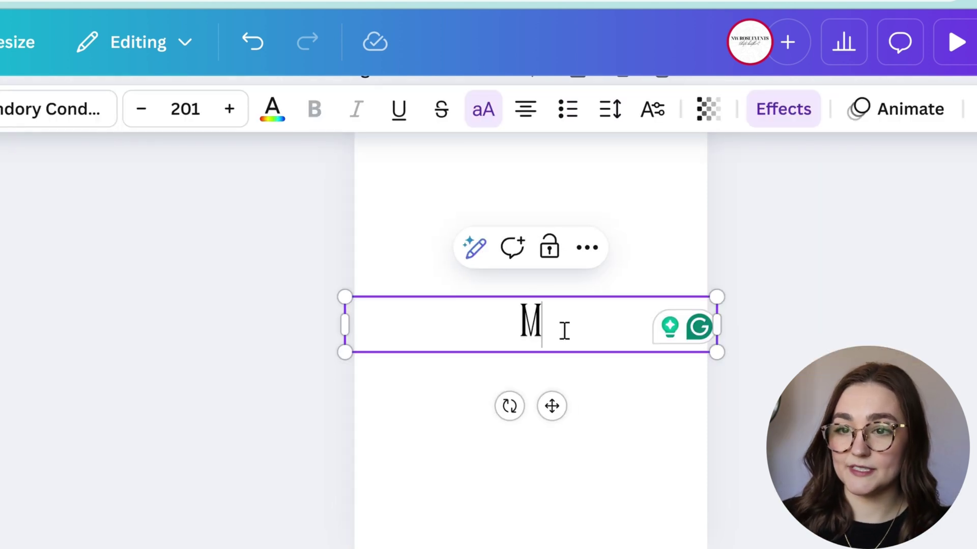
type("ICHAE")
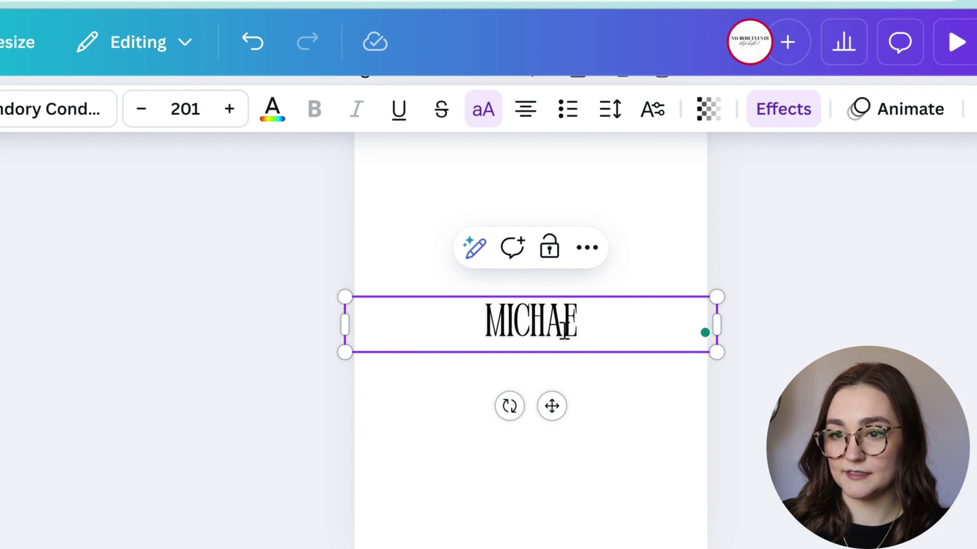
type("L & C")
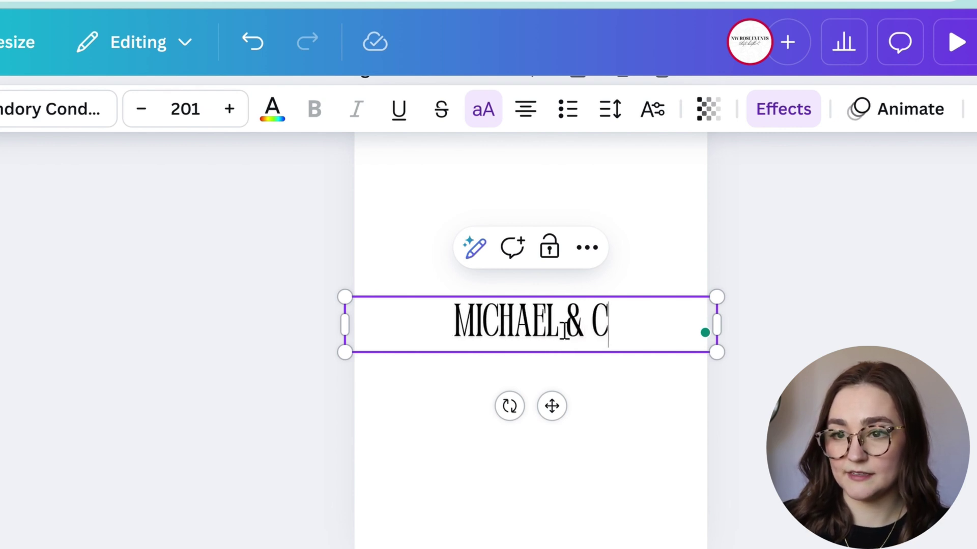
type("HRISTIN")
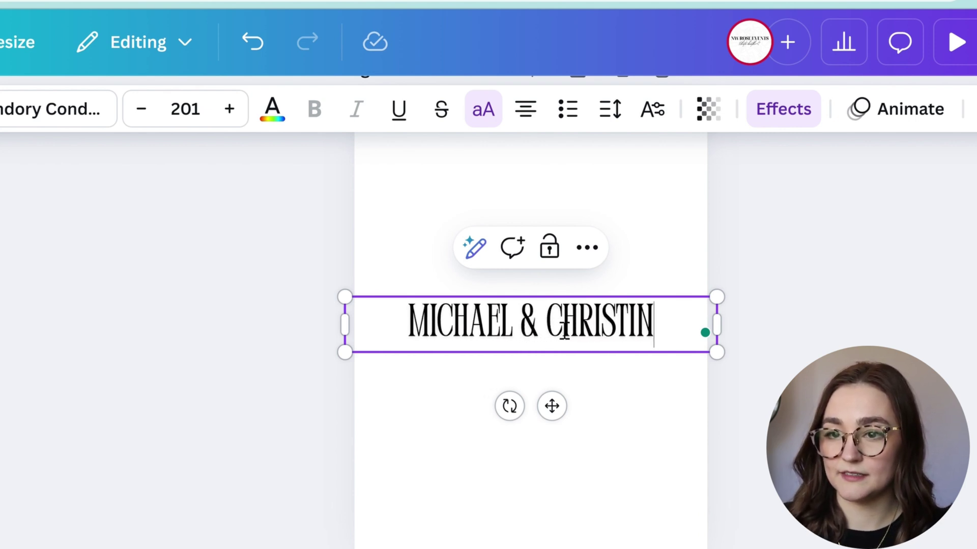
type("E")
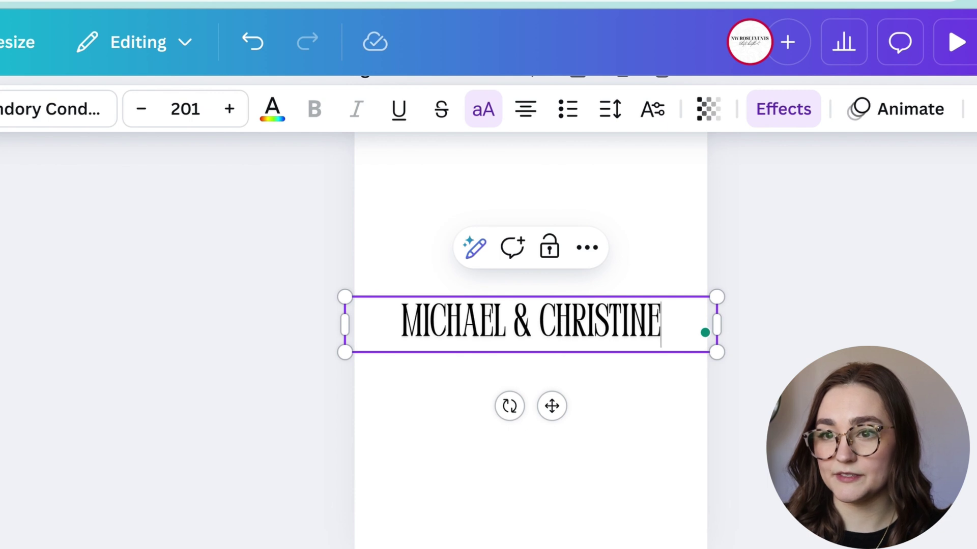
key("Escape")
left_click(602, 334)
left_click_drag(601, 334, 615, 175)
Duplicate the names line as a smaller, centred 'JULY 20TH, 2025' date line beneath it
left_click(554, 238)
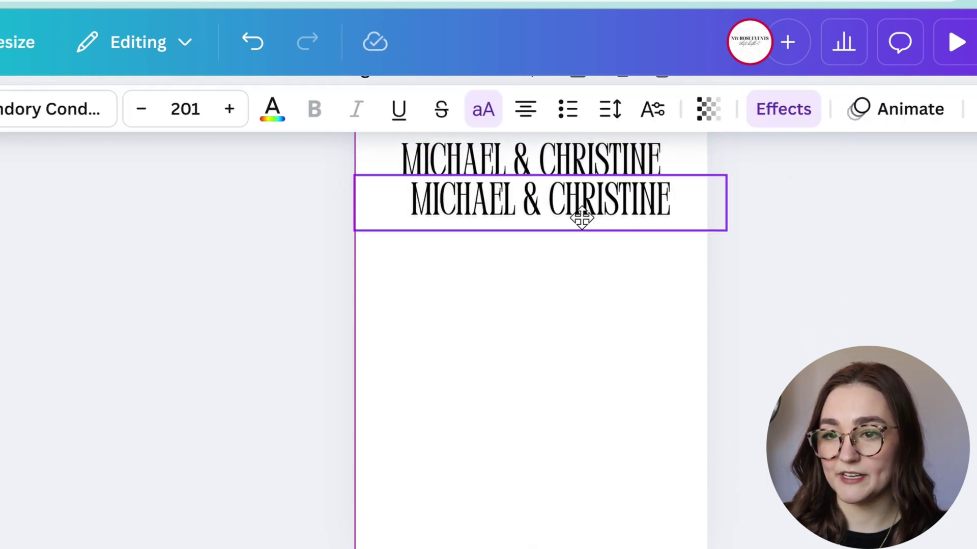
left_click_drag(582, 218, 578, 220)
double_click(571, 219)
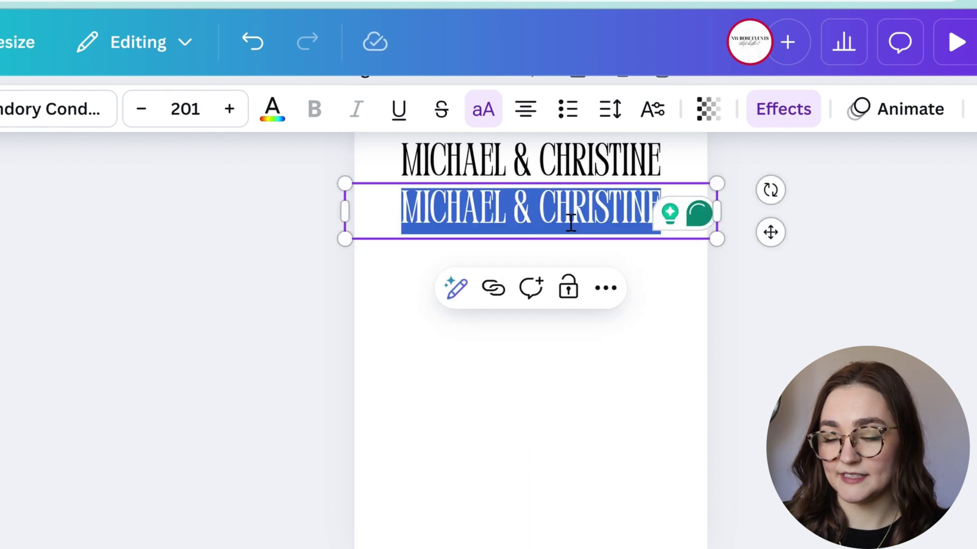
type("JULY 2")
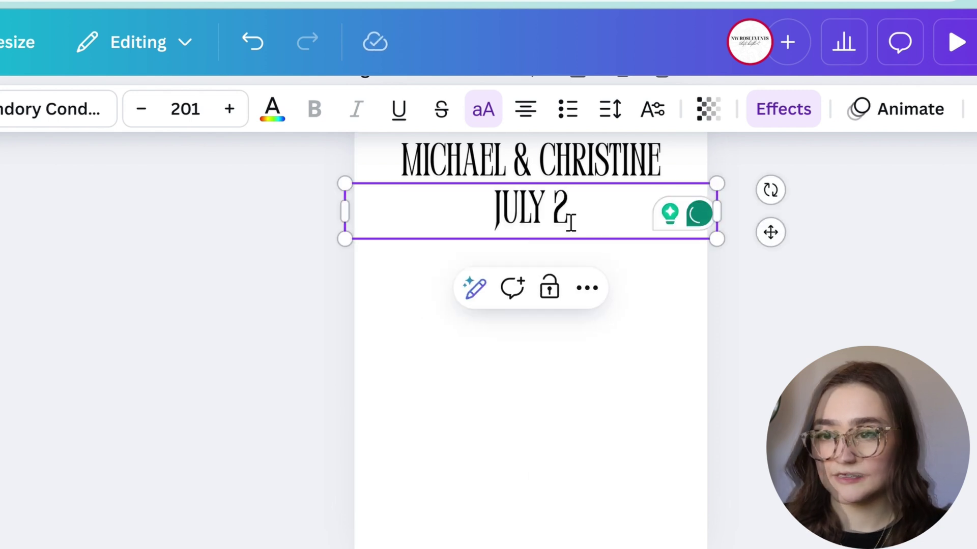
type("0, 2025")
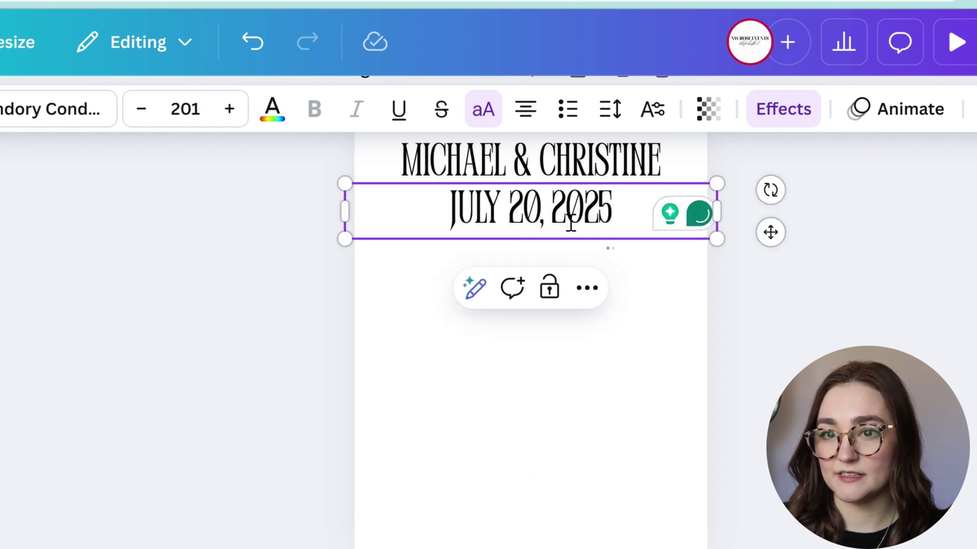
key("Left")
key("Left")
key("Left")
key("Left")
key("Left")
key("Left")
type("TH")
left_click(563, 240)
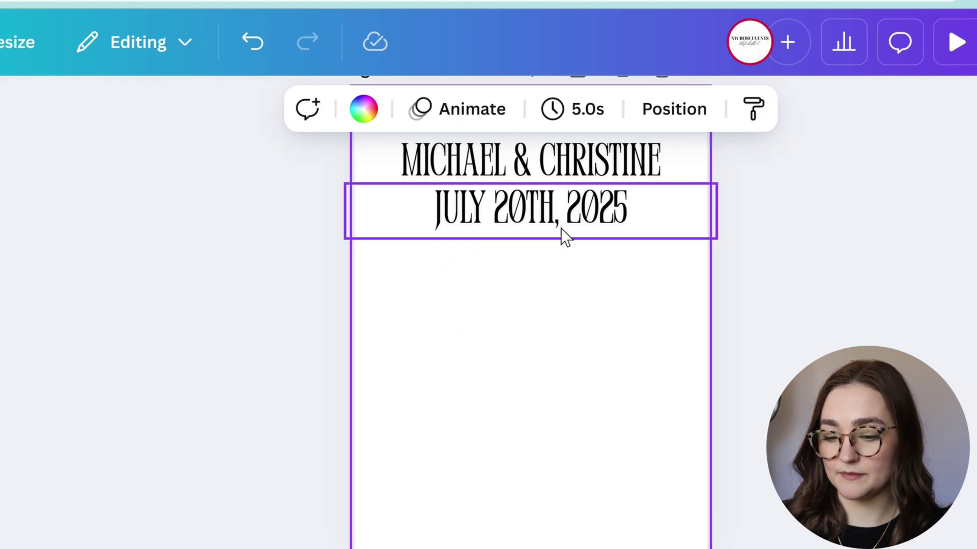
left_click(563, 231)
left_click_drag(716, 239, 608, 222)
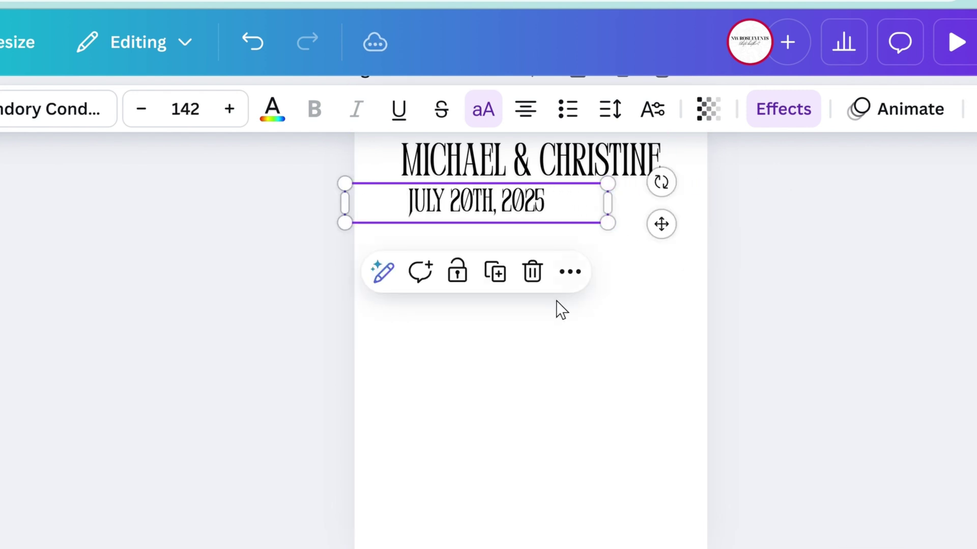
left_click_drag(539, 203, 594, 211)
left_click(629, 324)
Duplicate the names line, move it to the bottom, and retype it as 'TAP TO START'
left_click(585, 163)
key("ctrl+d")
left_click_drag(585, 168, 598, 506)
double_click(592, 508)
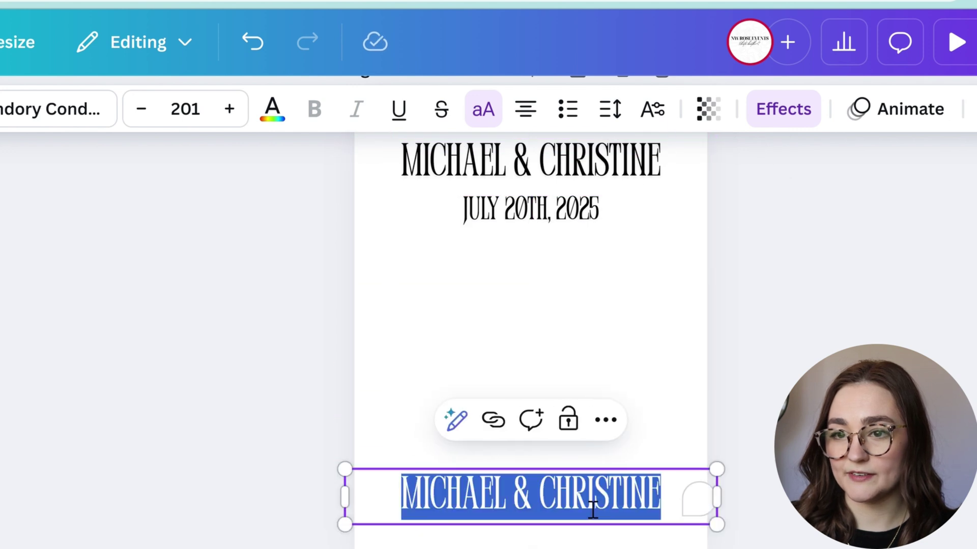
type("TAP TO")
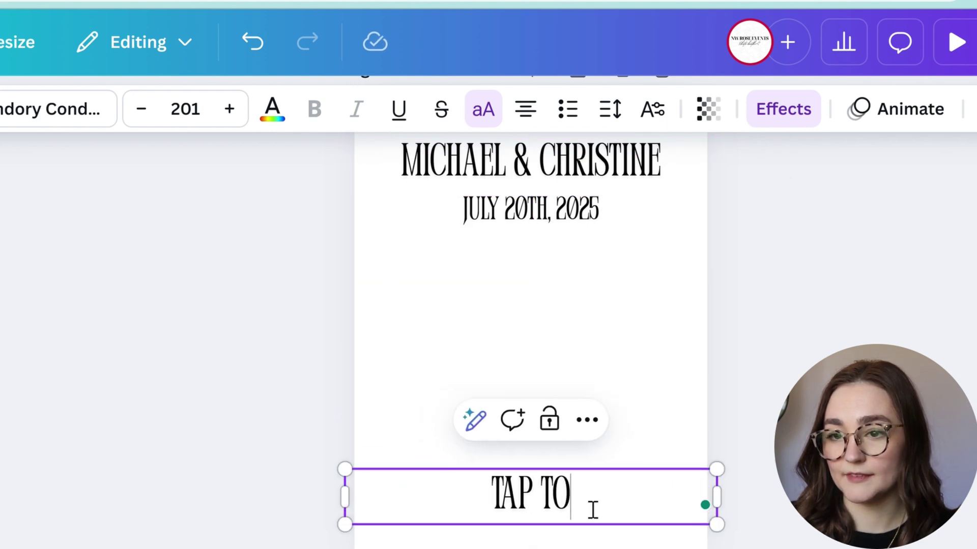
type(" START")
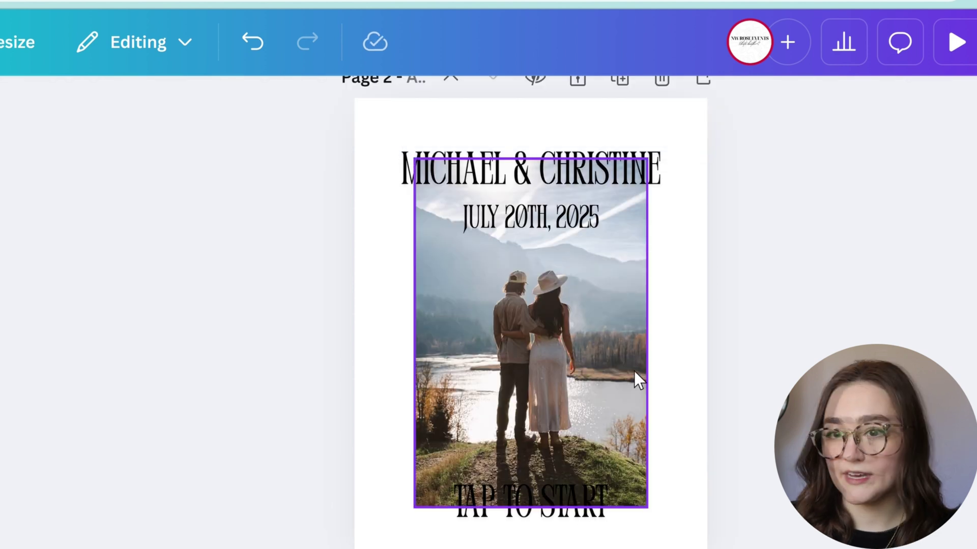
Try enlarging the couple photo to fill the page, then undo both resizes
left_click_drag(575, 364, 499, 326)
left_click(626, 373)
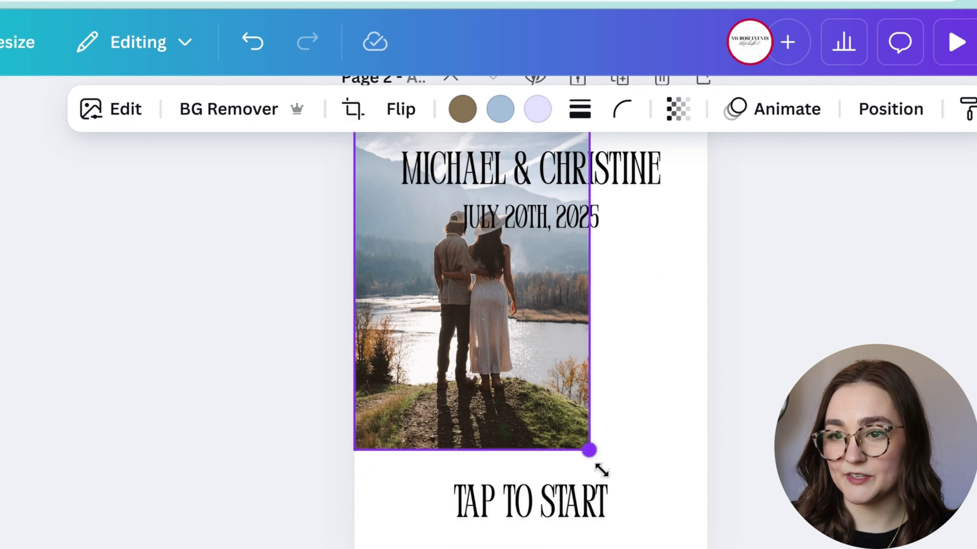
left_click_drag(591, 456, 661, 548)
left_click_drag(662, 333, 722, 362)
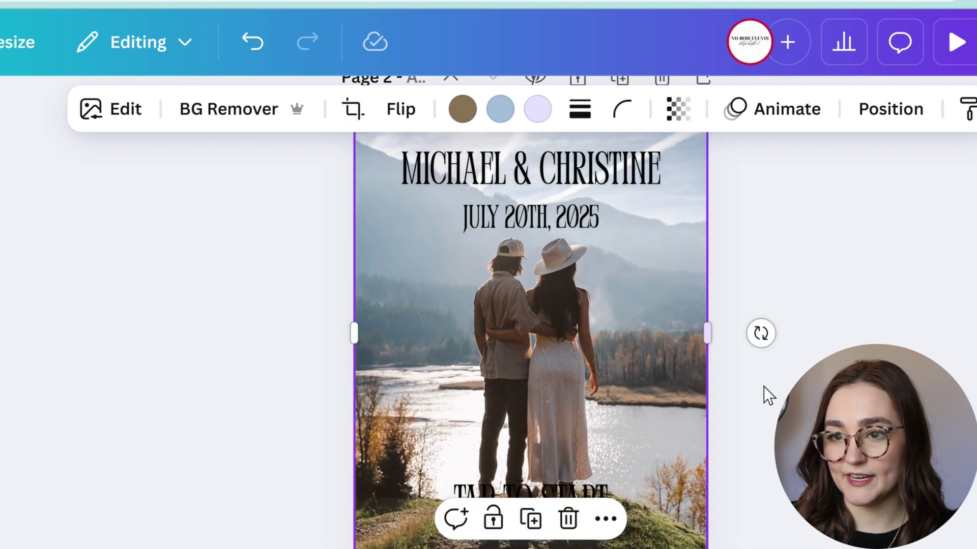
key("ctrl+z")
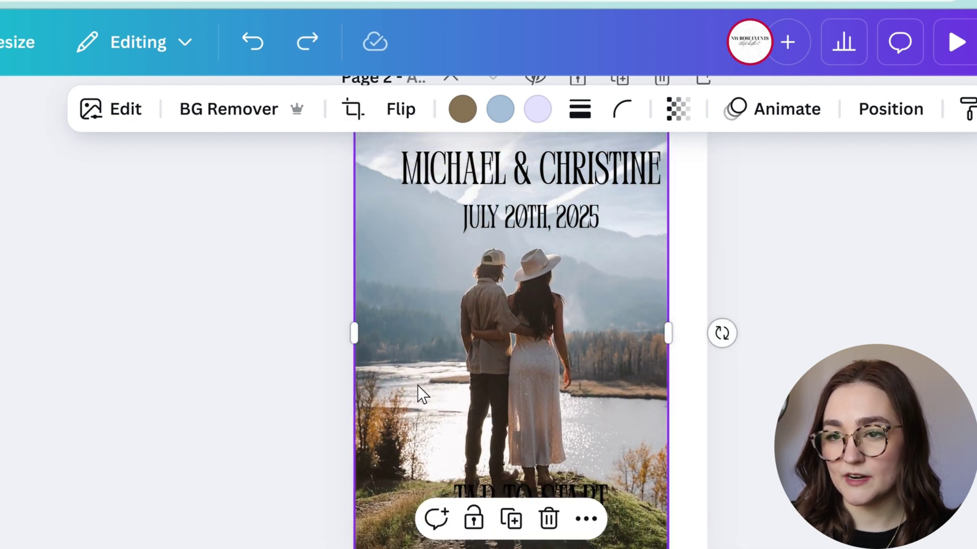
key("ctrl+z")
Set the couple photo as the page background and nudge TAP TO START lower
left_click_drag(417, 386, 549, 337)
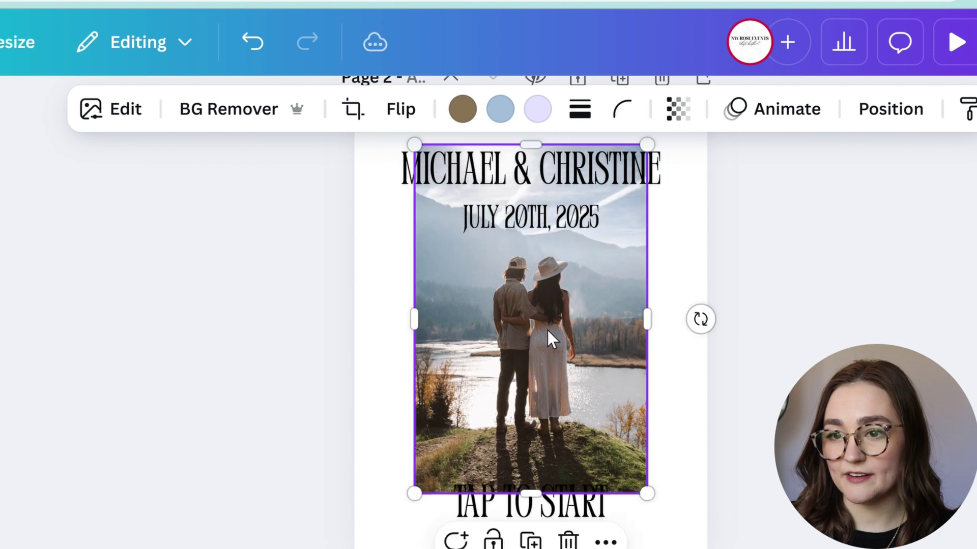
right_click(550, 338)
scroll(707, 508, "down", 1)
left_click(701, 519)
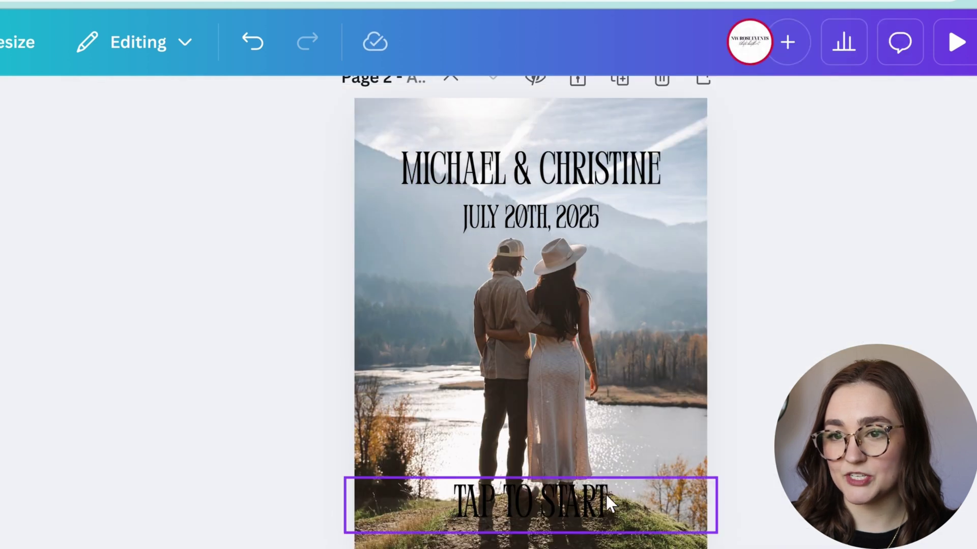
left_click_drag(609, 504, 617, 538)
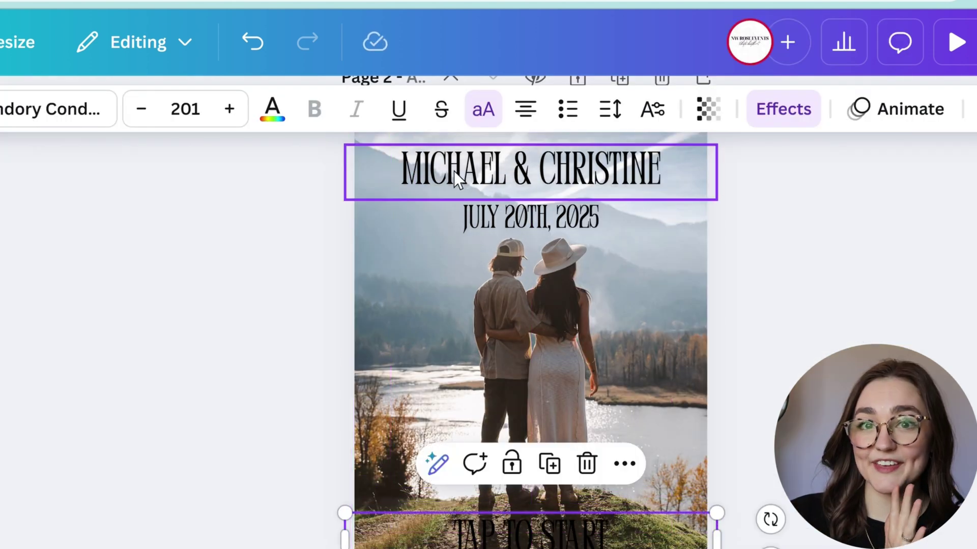
Make the names and date text white, applying the colour to all matching text
left_click(597, 174)
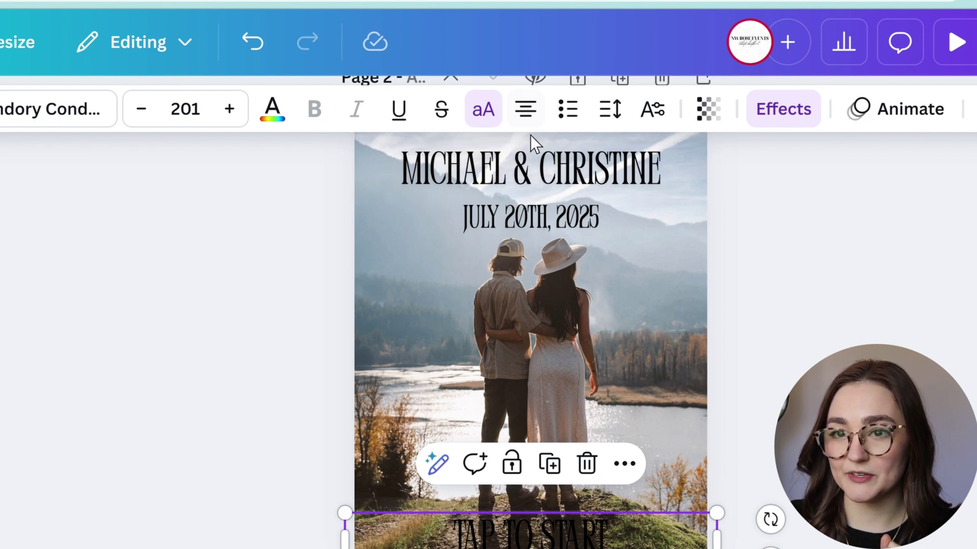
left_click(265, 111)
left_click(62, 350)
left_click(561, 215)
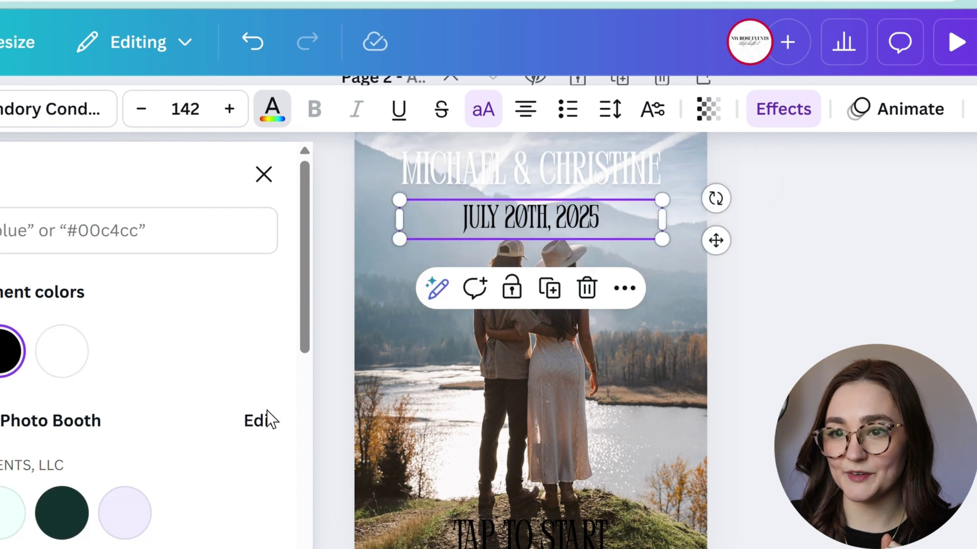
left_click(62, 351)
left_click(71, 529)
key("Escape")
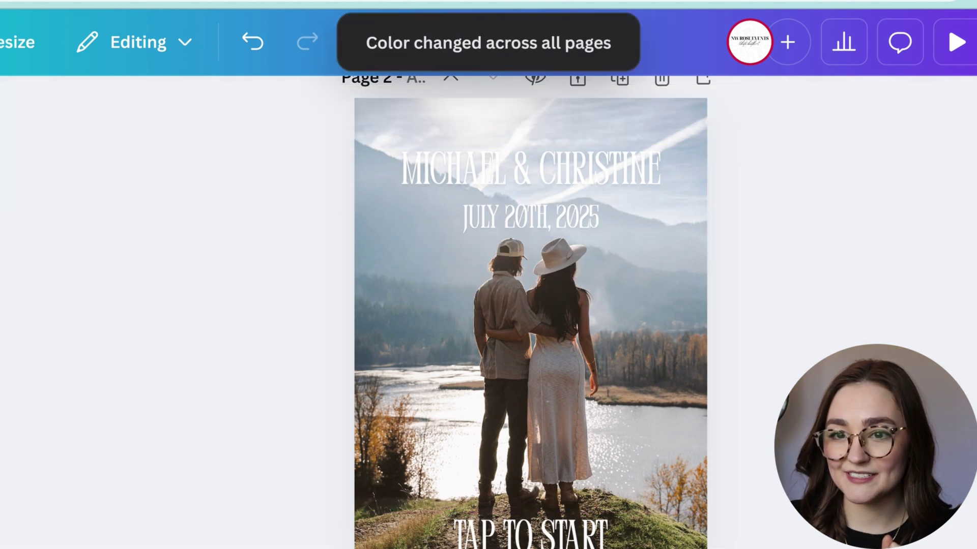
Give the names and date lines a Lift effect at intensity 100
left_click(552, 159)
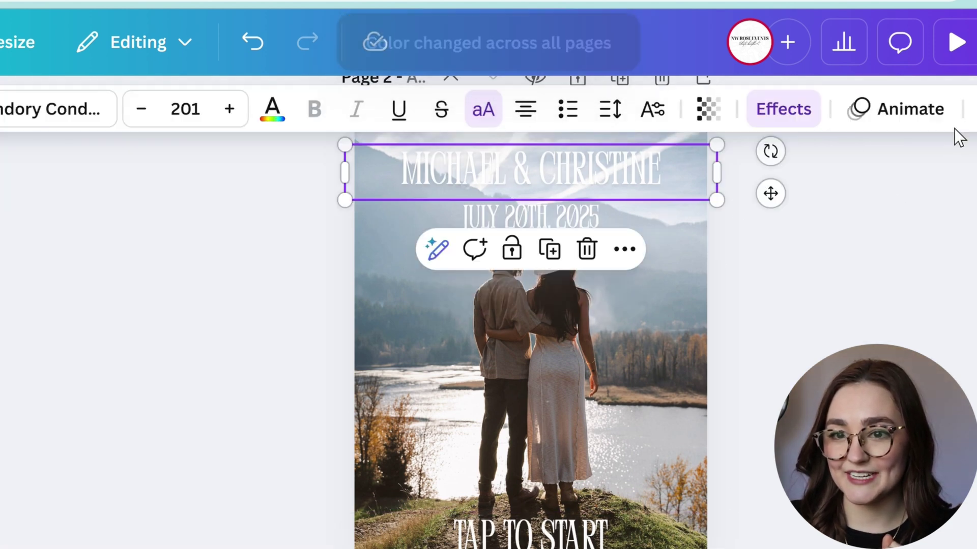
left_click(783, 109)
left_click_drag(55, 464, 116, 462)
left_click(530, 218)
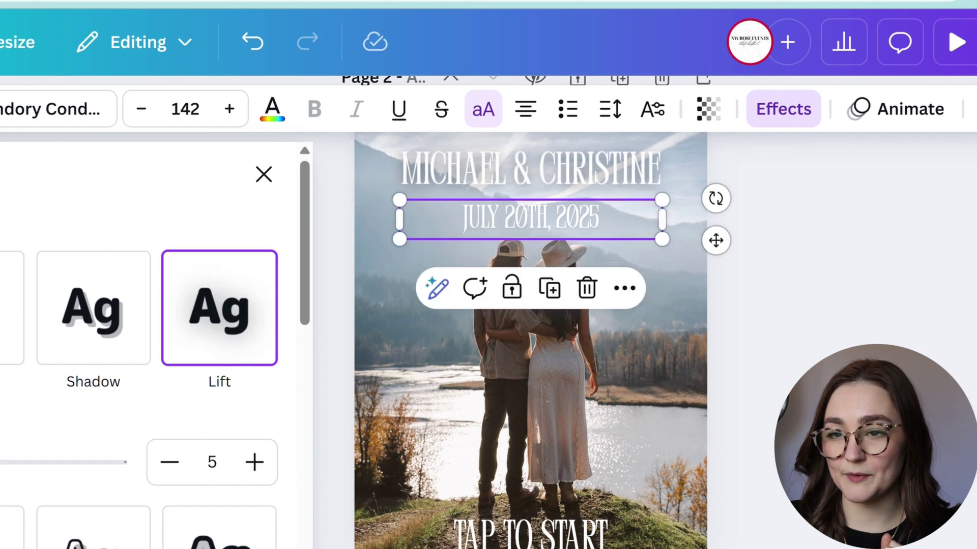
left_click(30, 462)
left_click_drag(31, 462, 116, 462)
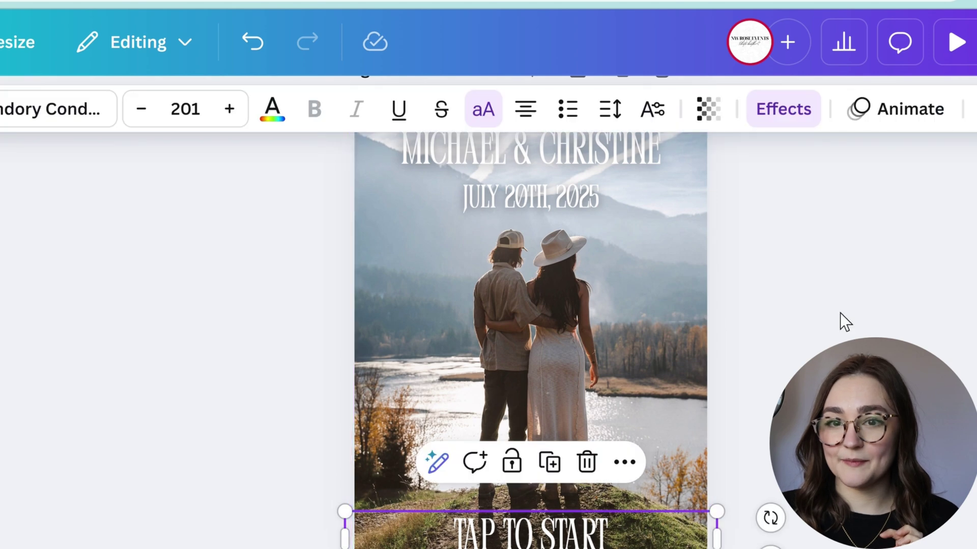
Pick a text animation from the Animate panel and preview the design in Present mode
left_click(903, 111)
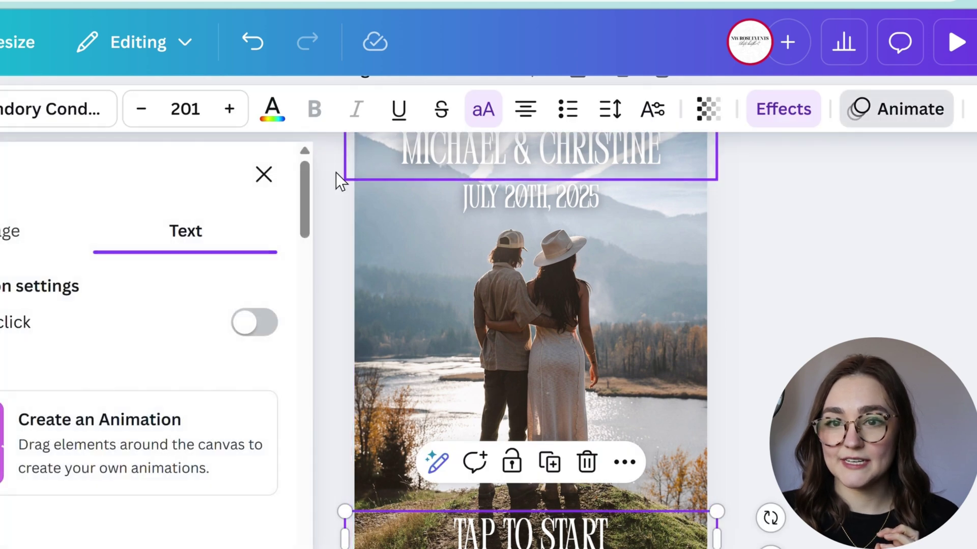
left_click_drag(305, 193, 340, 321)
scroll(135, 503, "up", 3)
mouse_move(125, 482)
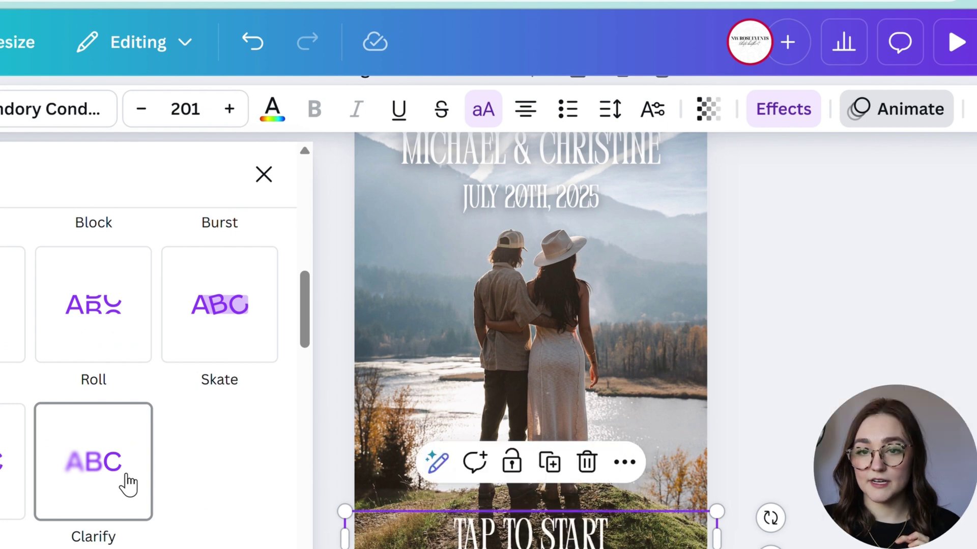
left_click_drag(311, 312, 311, 274)
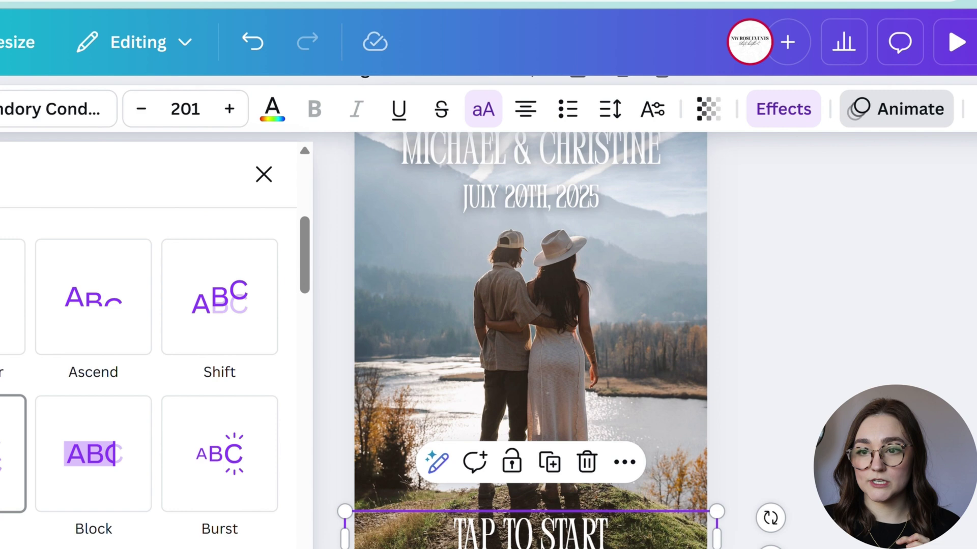
left_click(956, 41)
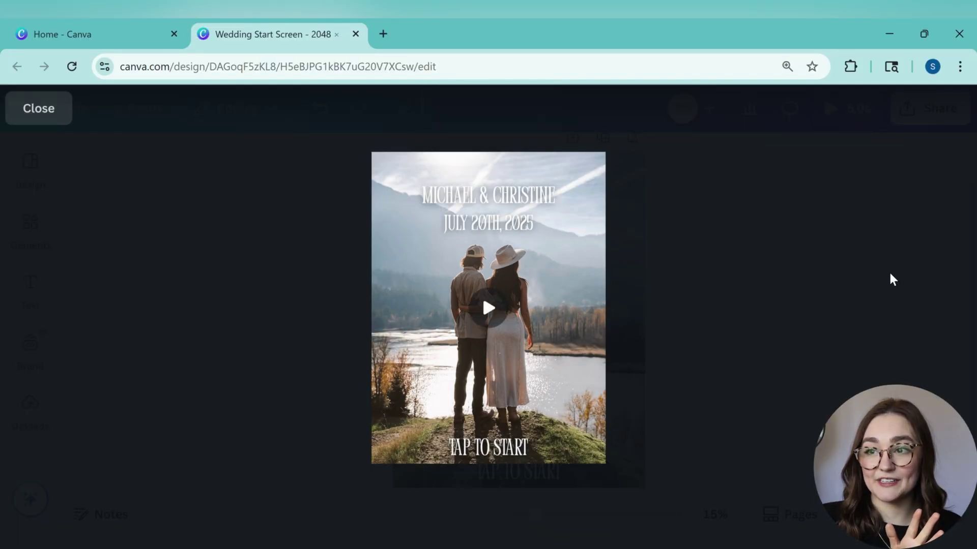
Close the preview and download the design as an MP4 video
left_click(894, 100)
left_click(930, 123)
scroll(814, 285, "down", 1)
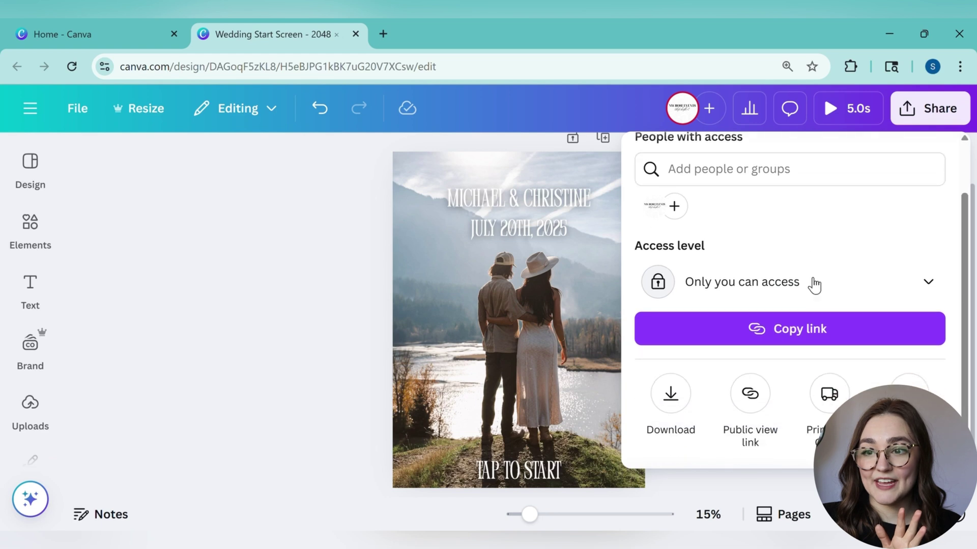
left_click(687, 399)
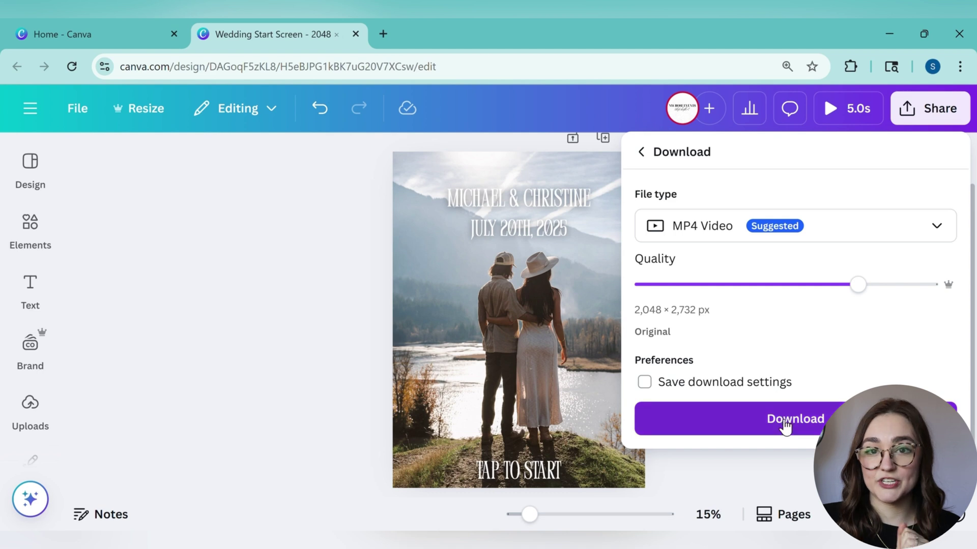
left_click(784, 419)
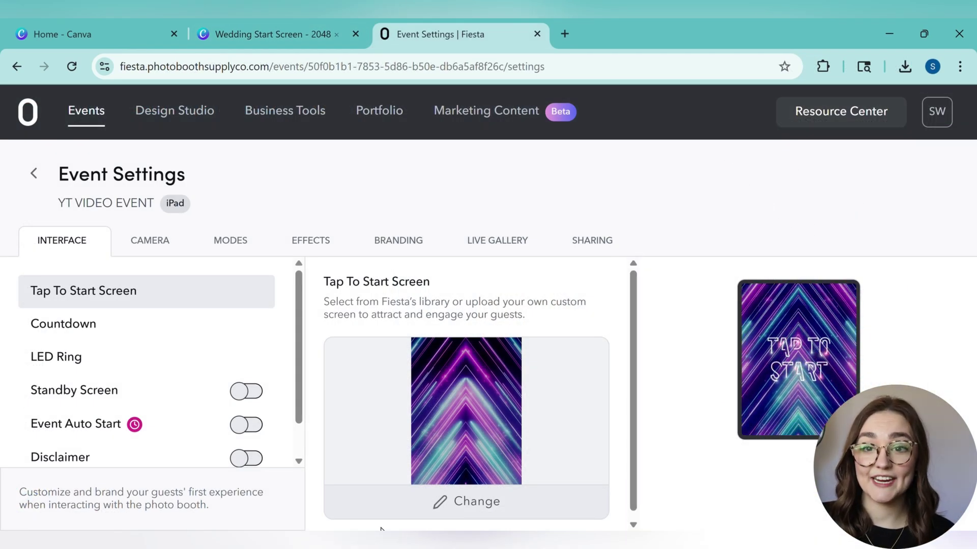
Upload the downloaded wedding MP4 from the computer as Fiesta's Tap To Start Screen
left_click(471, 513)
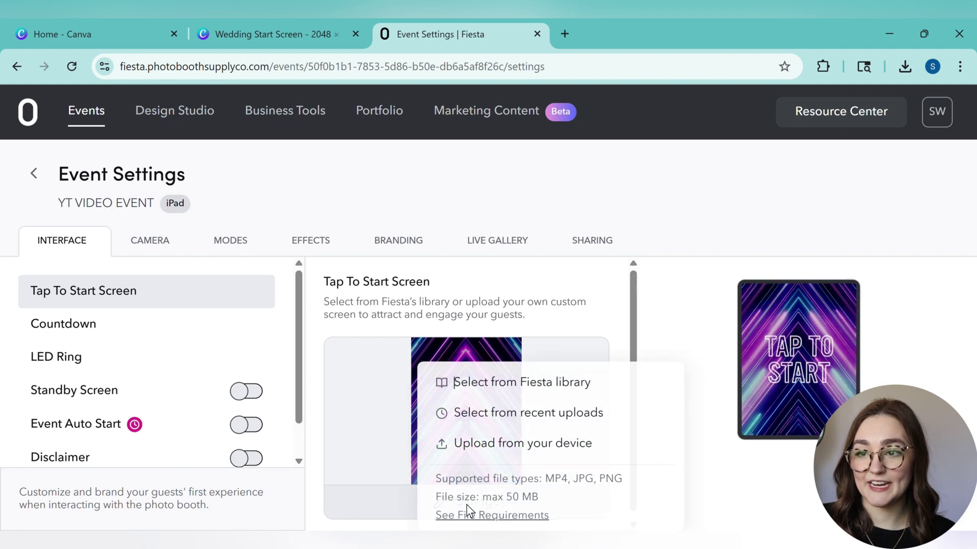
left_click(520, 444)
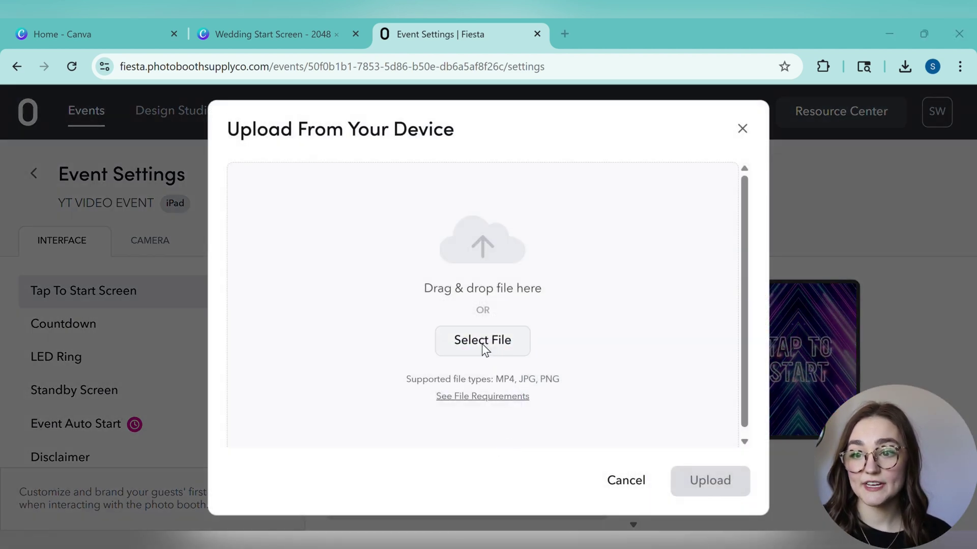
left_click(482, 345)
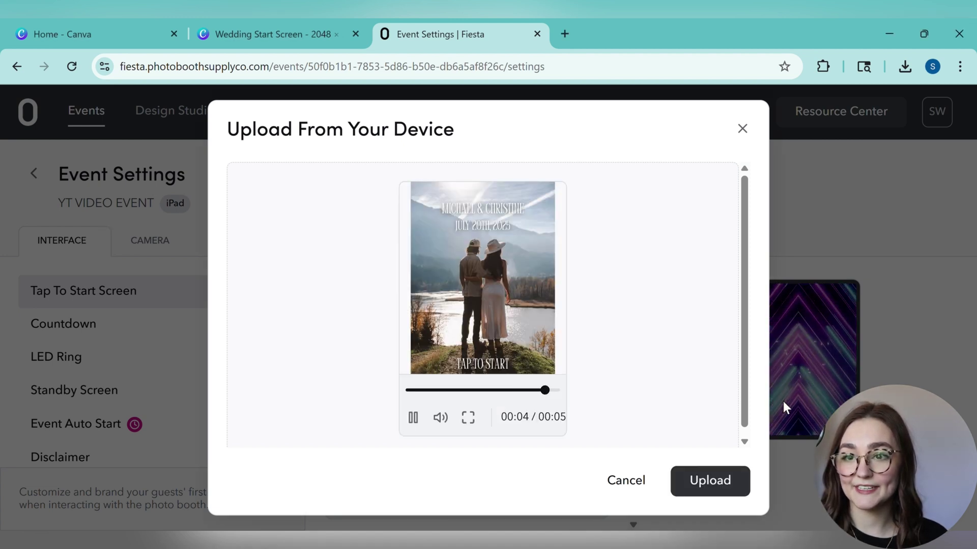
left_click(710, 481)
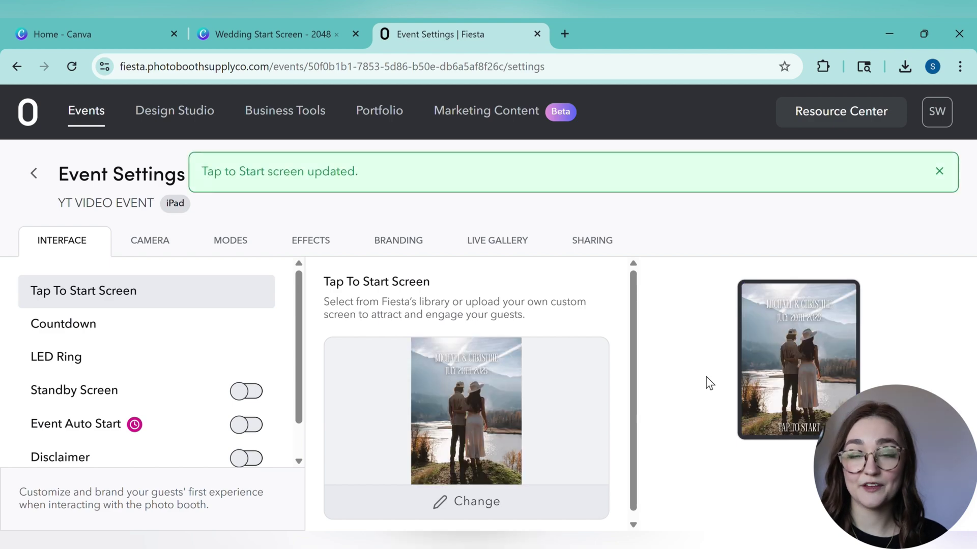